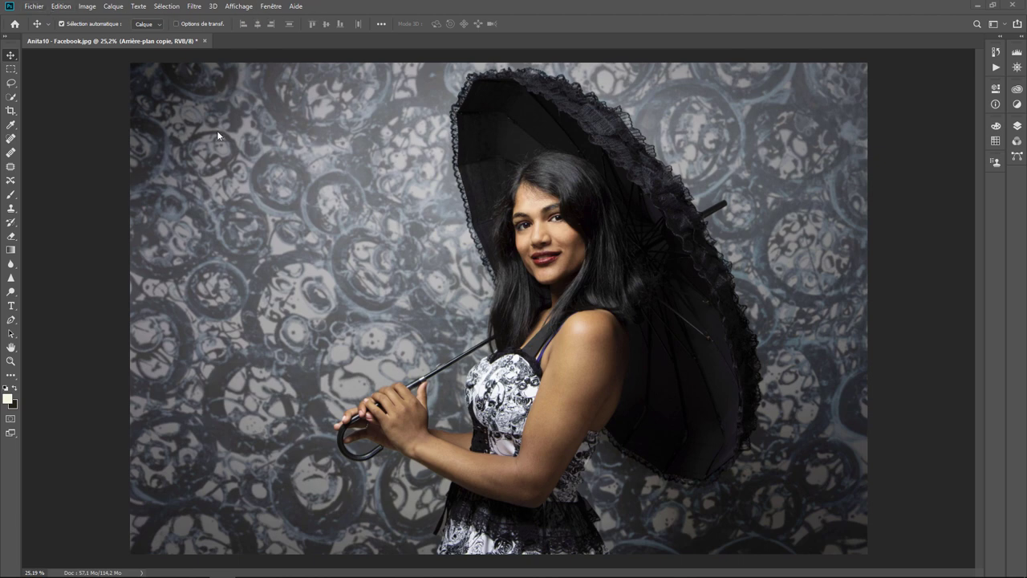
# Browse the Edition and Image menus without applying anything, then expand the right panel dock to full size.
pyautogui.click(62, 6)
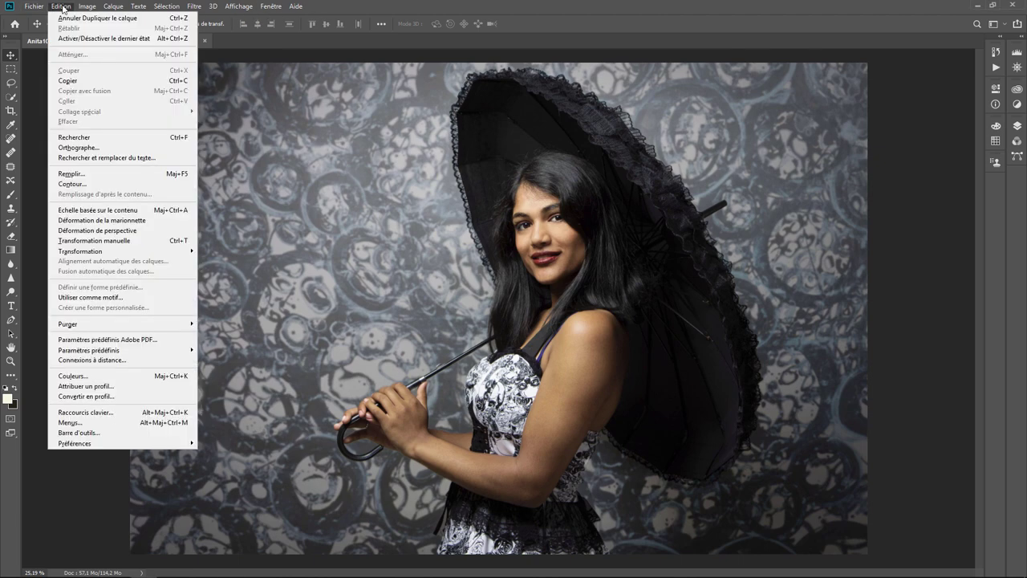
pyautogui.click(62, 7)
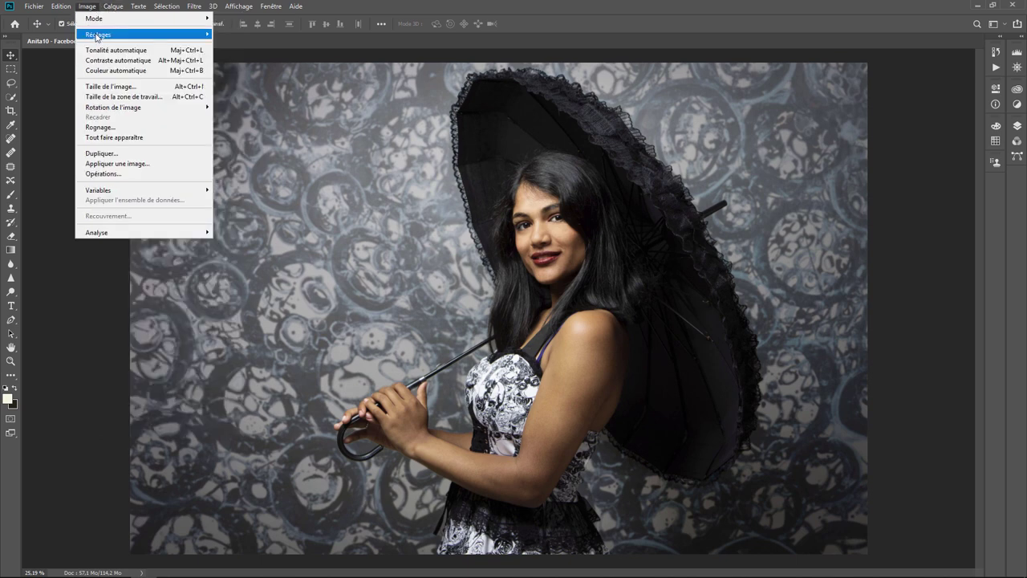
pyautogui.moveTo(142, 34)
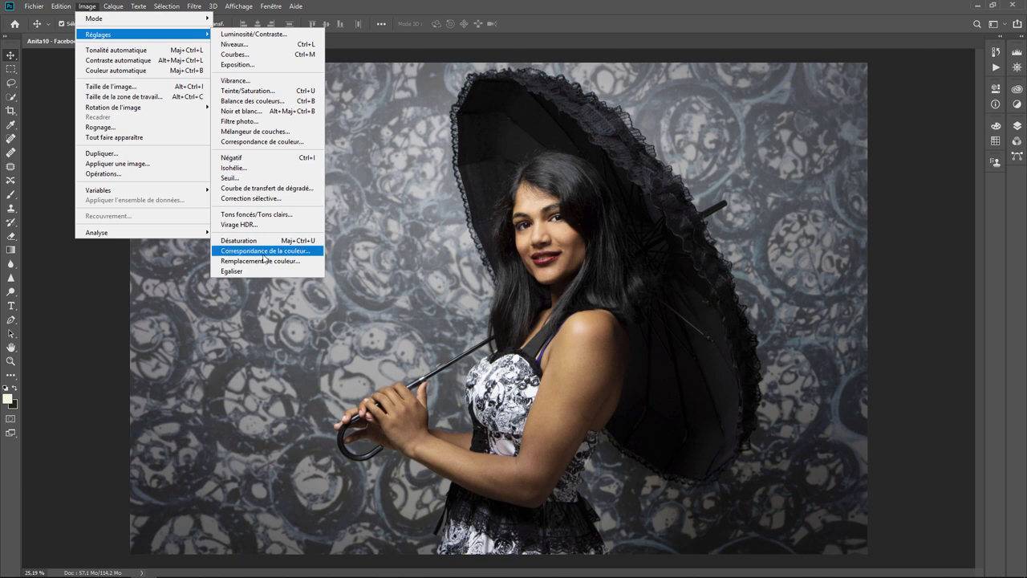
pyautogui.click(90, 288)
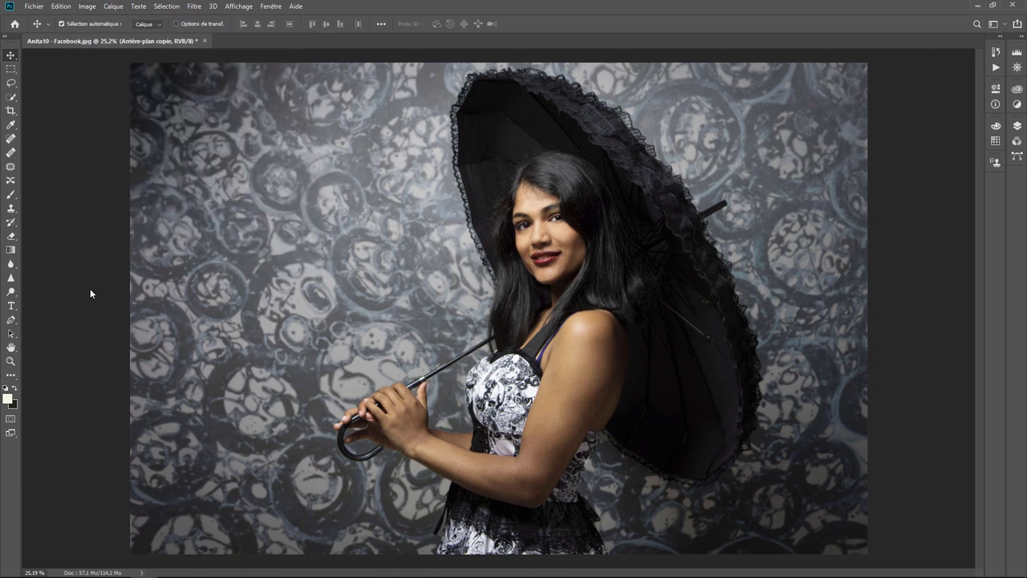
pyautogui.click(999, 38)
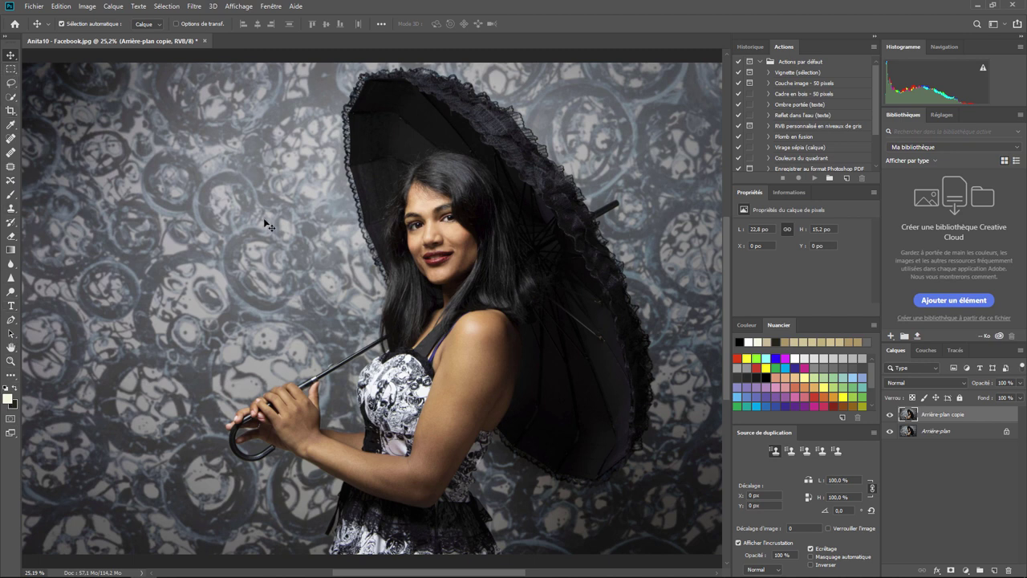
# Show the Fenêtre > Espace de travail list of saved workspaces.
pyautogui.click(273, 7)
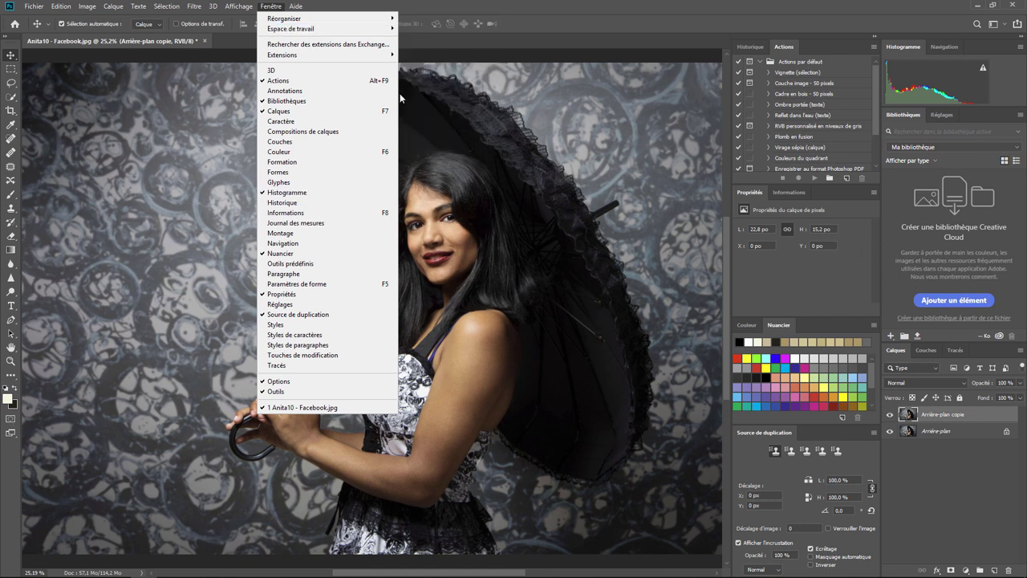
pyautogui.moveTo(291, 29)
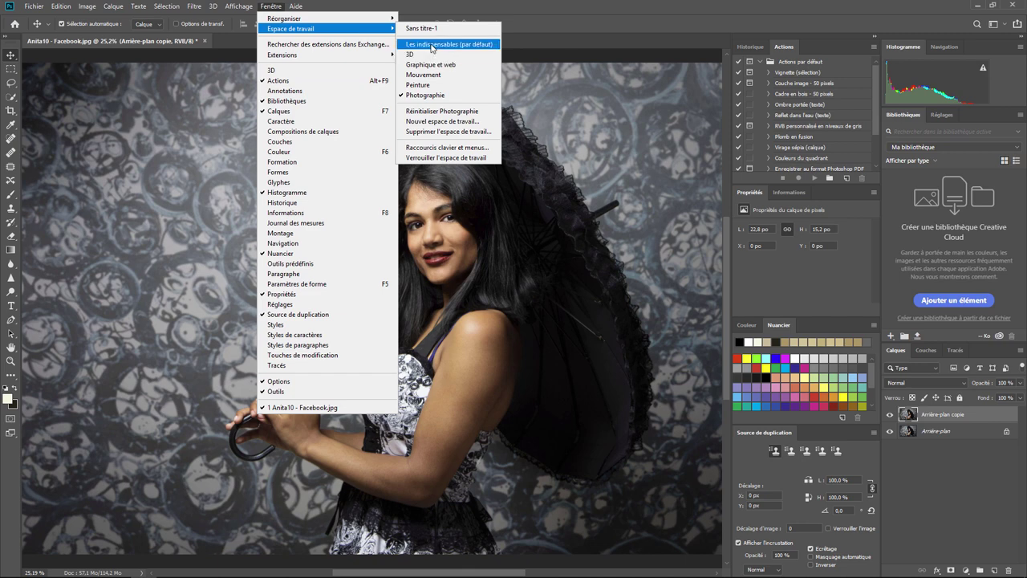
# Try the Les indispensables workspace, then switch back to Photographie.
pyautogui.click(431, 46)
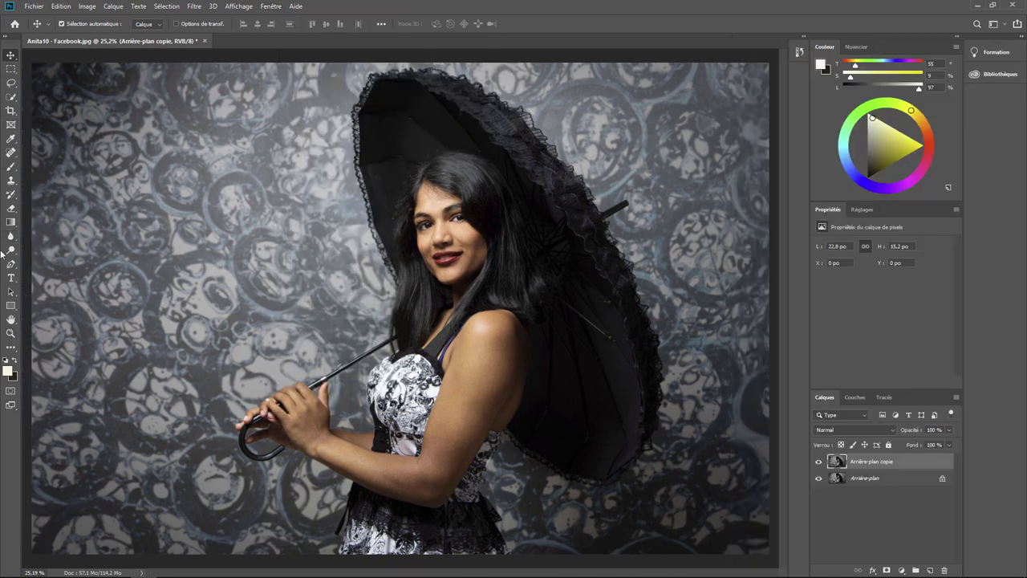
pyautogui.click(275, 8)
pyautogui.moveTo(291, 28)
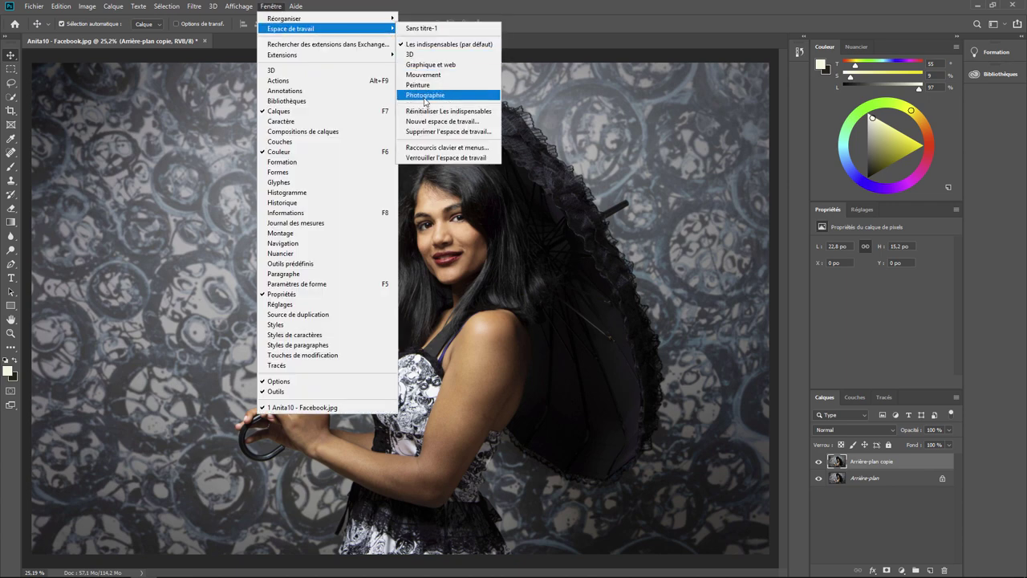
pyautogui.click(427, 96)
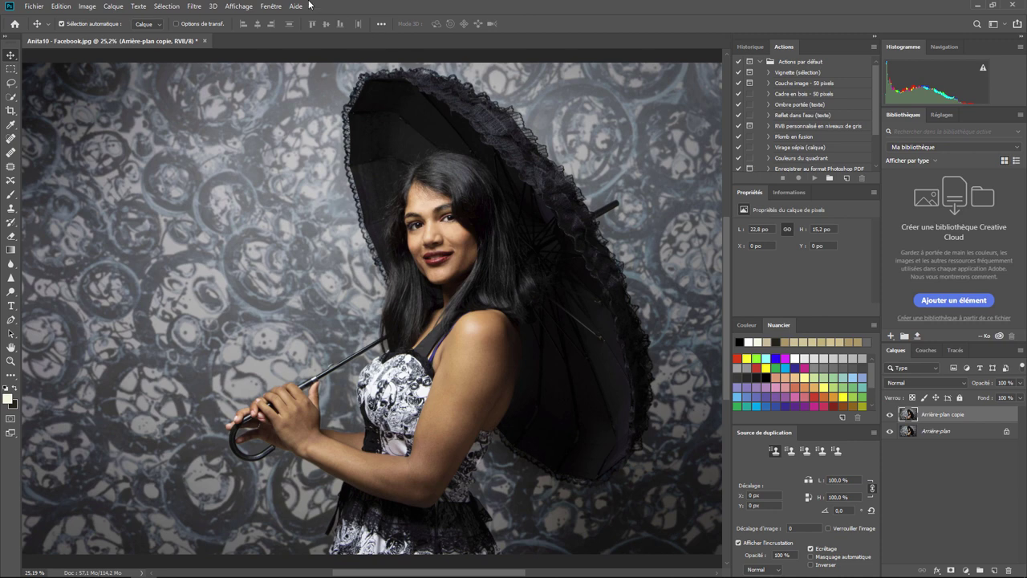
# Reset Photographie to its default Histogramme, Bibliothèques and Calques layout.
pyautogui.click(272, 7)
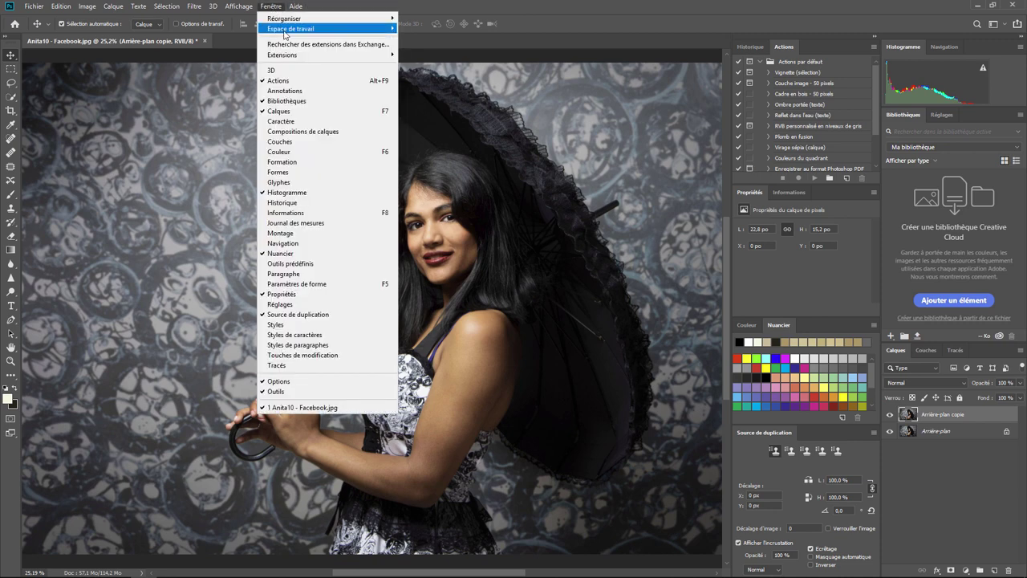
pyautogui.moveTo(291, 29)
pyautogui.click(449, 111)
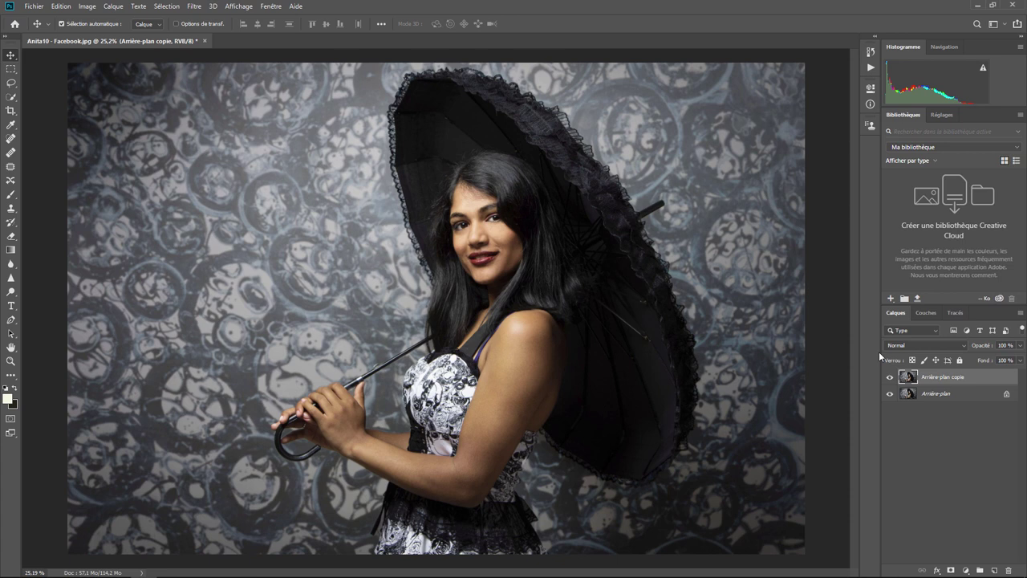
pyautogui.click(269, 6)
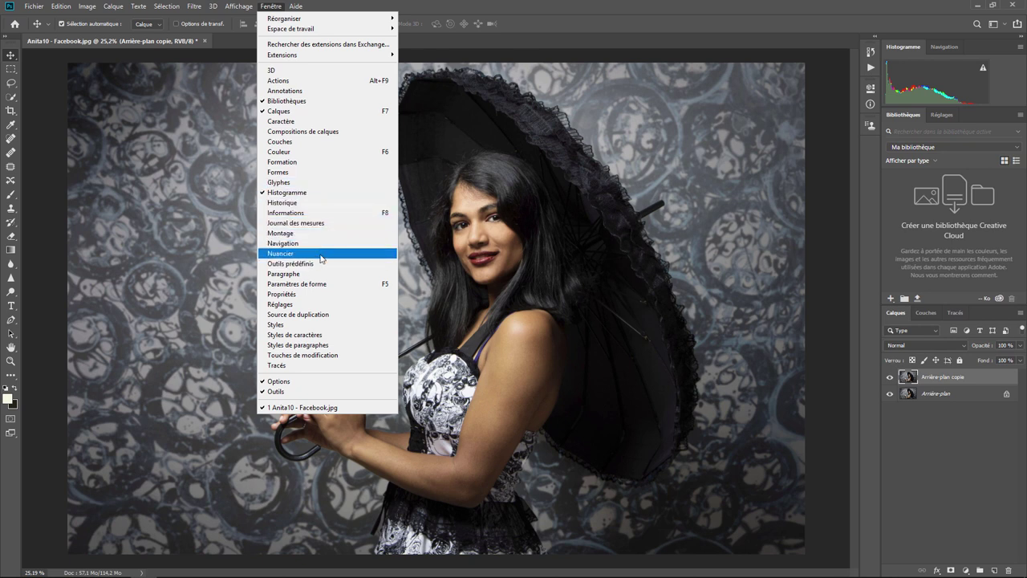
# Pick tan then yellow as foreground colour from the Nuancier swatches, then collapse the panel.
pyautogui.click(317, 253)
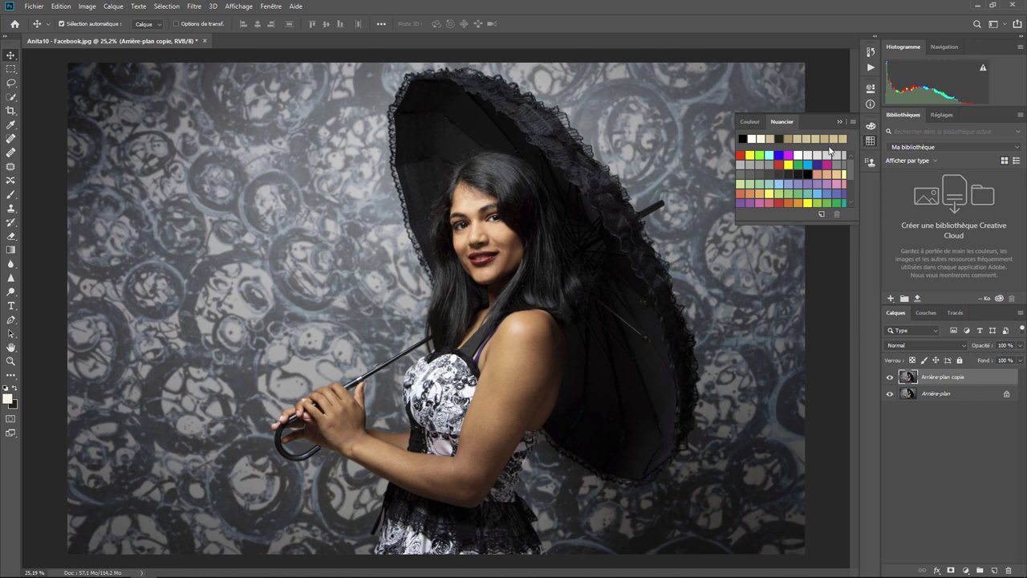
pyautogui.click(811, 139)
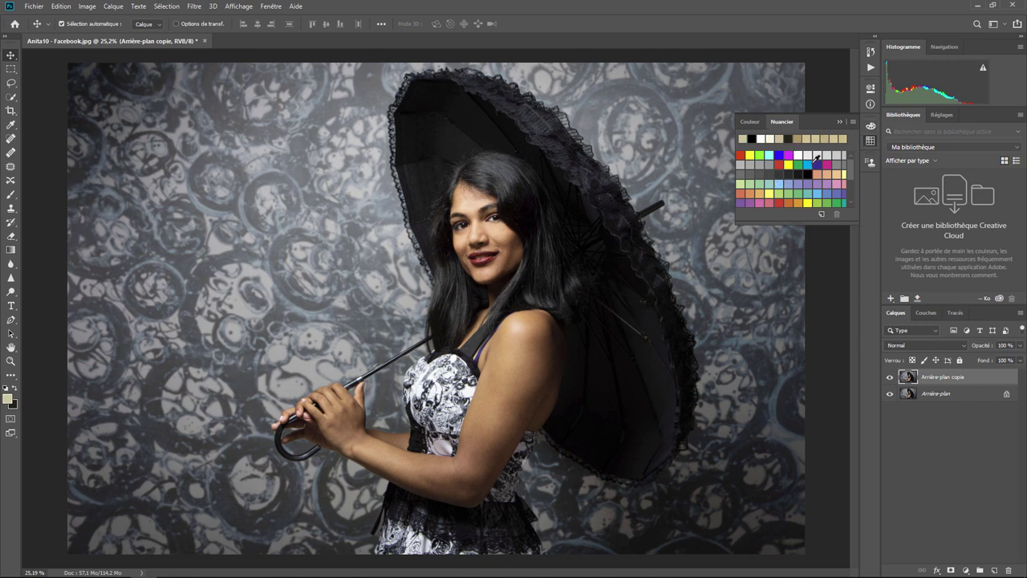
pyautogui.click(788, 165)
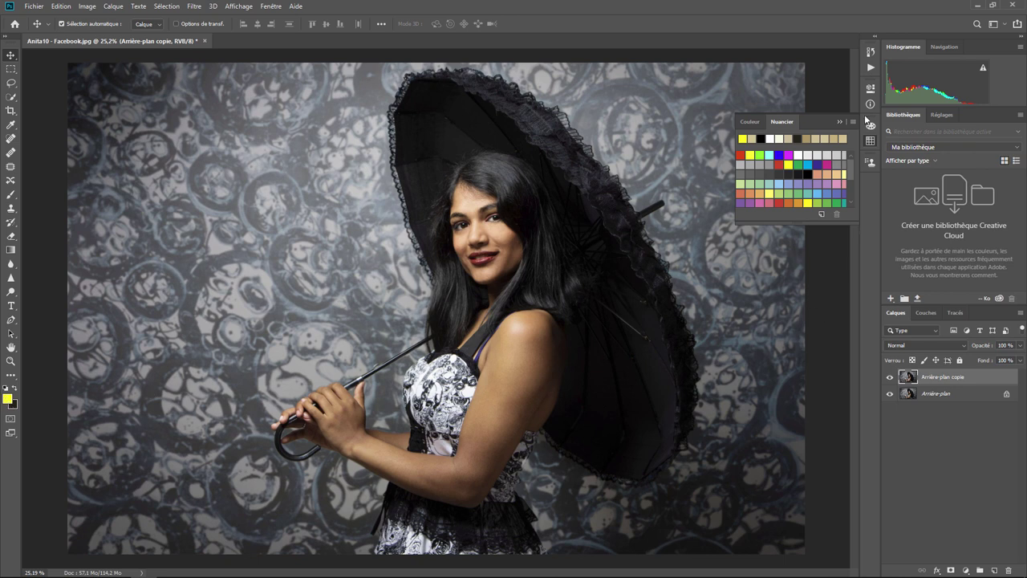
pyautogui.click(839, 123)
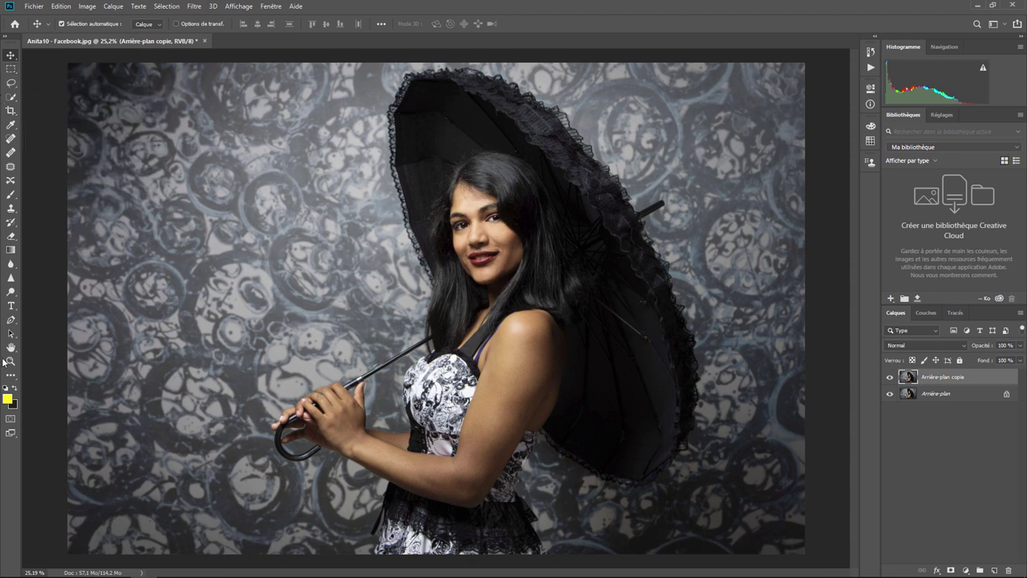
# Reapply the Photographie workspace and add the Styles panel of preset styles.
pyautogui.click(276, 7)
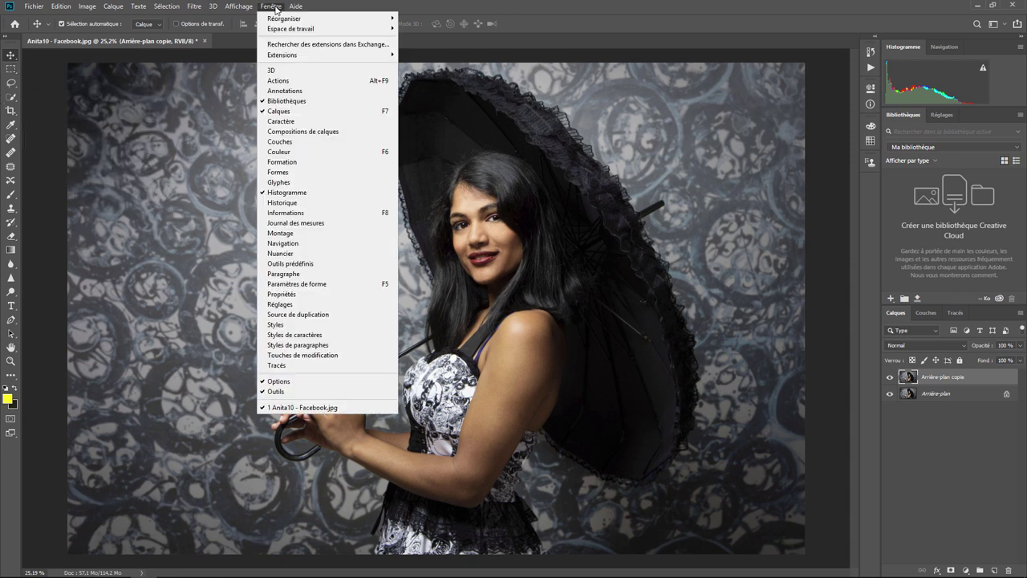
pyautogui.moveTo(290, 29)
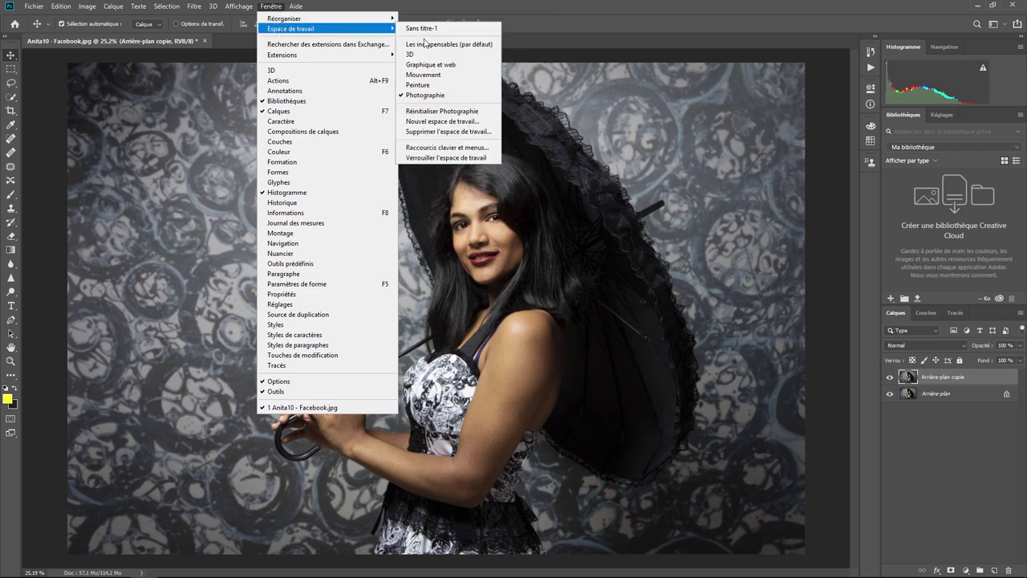
pyautogui.click(426, 96)
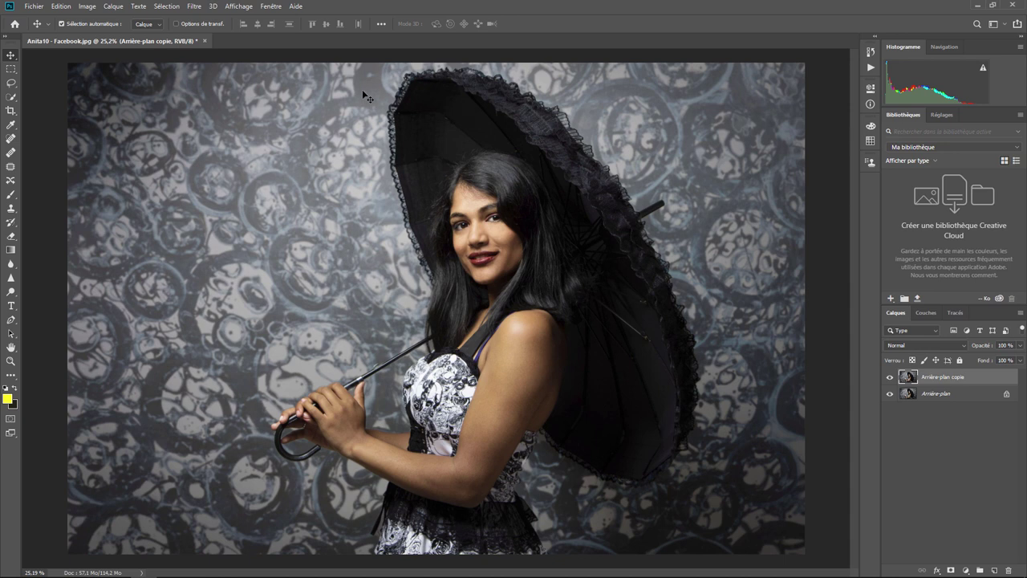
pyautogui.click(271, 7)
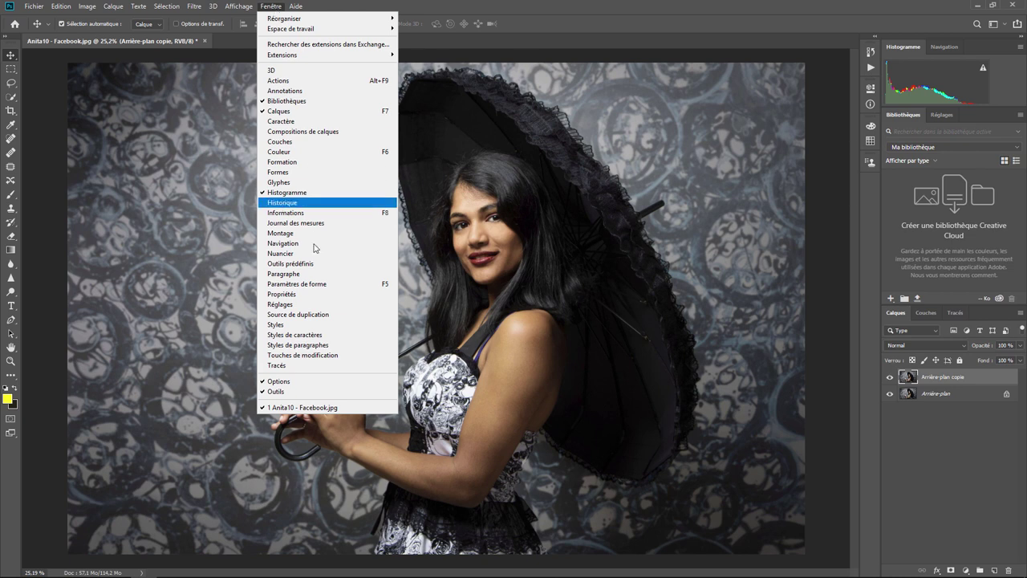
pyautogui.click(277, 324)
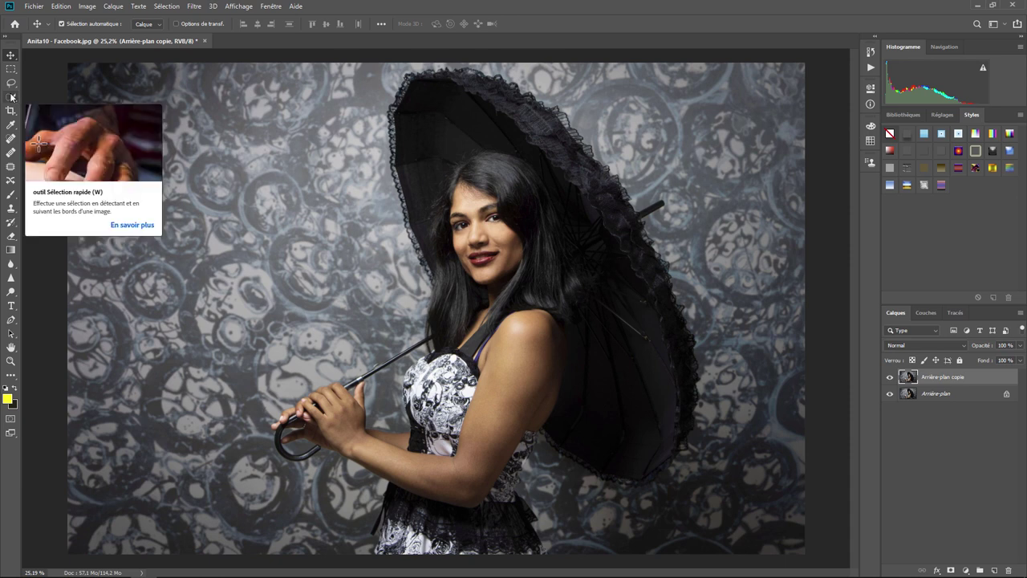
# Paint a yellow test stroke with the Brush in Normal mode, then undo it.
pyautogui.click(13, 196)
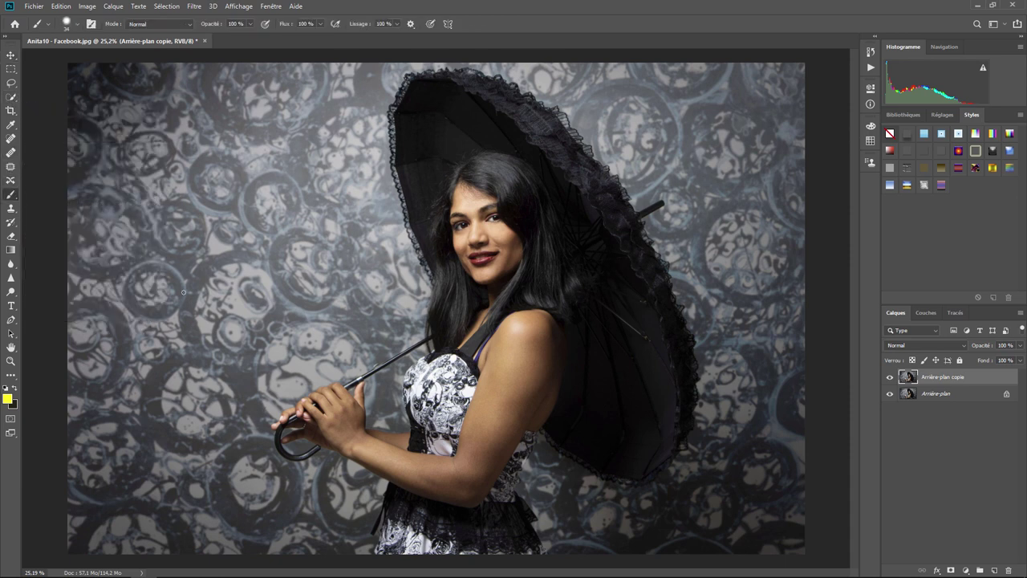
pyautogui.moveTo(173, 294)
pyautogui.mouseDown()
pyautogui.moveTo(659, 238)
pyautogui.moveTo(726, 307)
pyautogui.mouseUp()
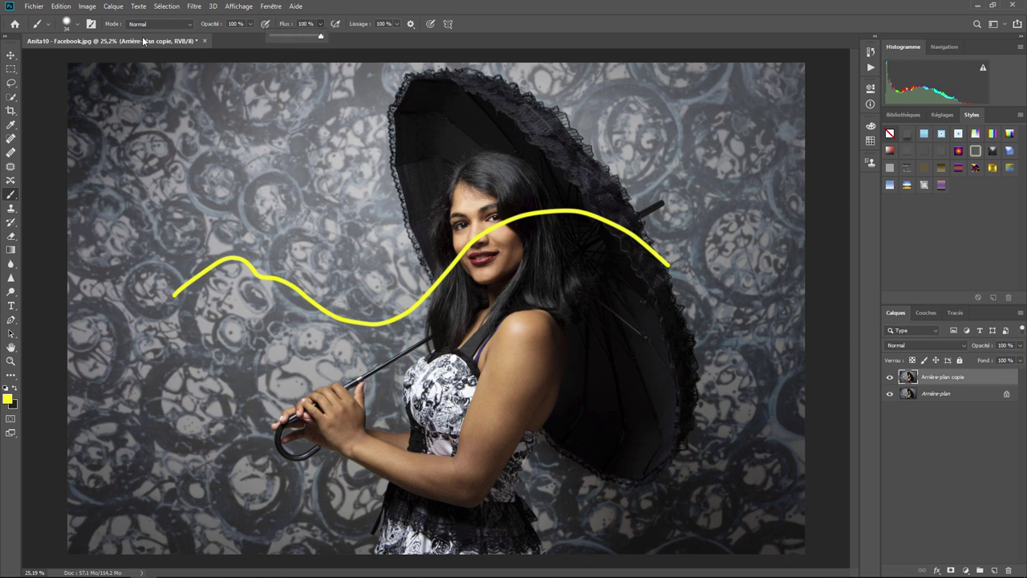
pyautogui.click(167, 22)
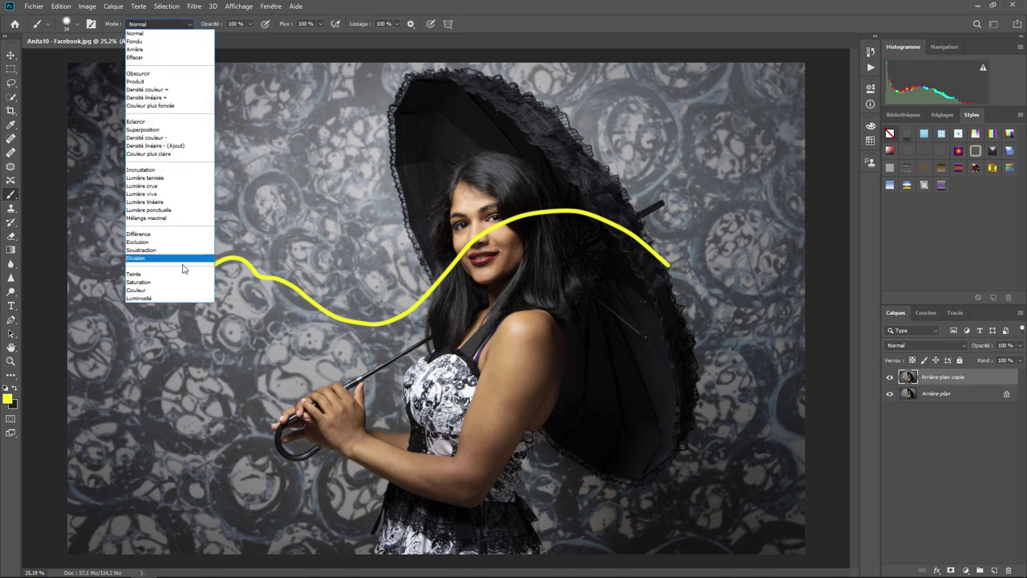
pyautogui.click(293, 352)
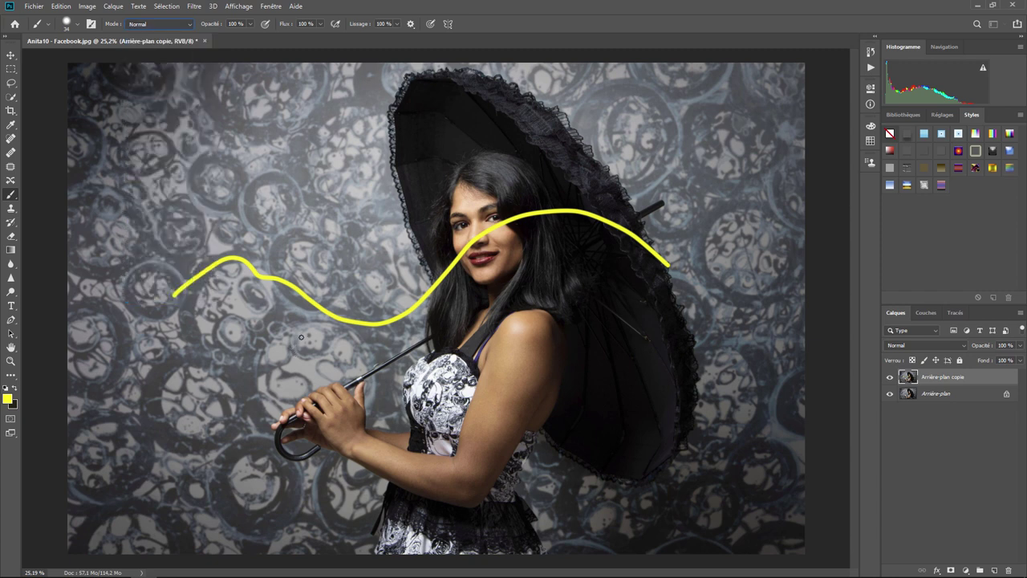
pyautogui.hotkey('ctrl', 'z')
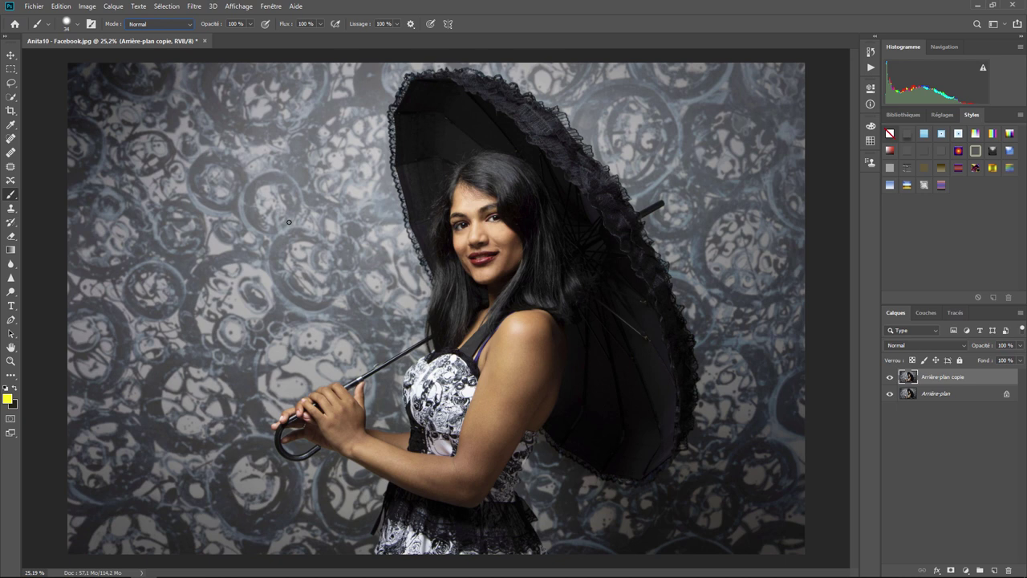
# Select the Clone Stamp and review its sampling options, keeping Calque actif.
pyautogui.click(12, 208)
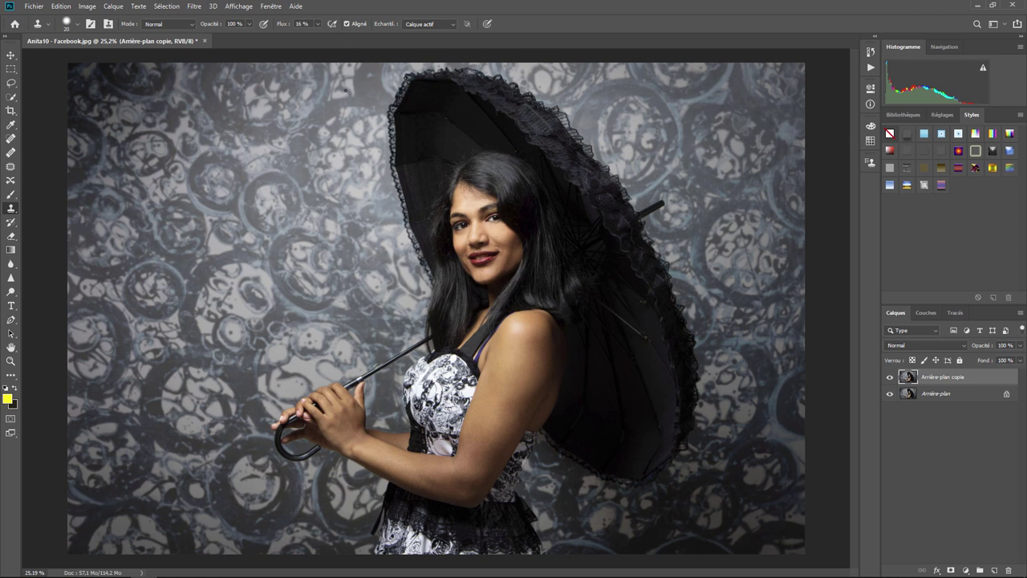
pyautogui.click(455, 24)
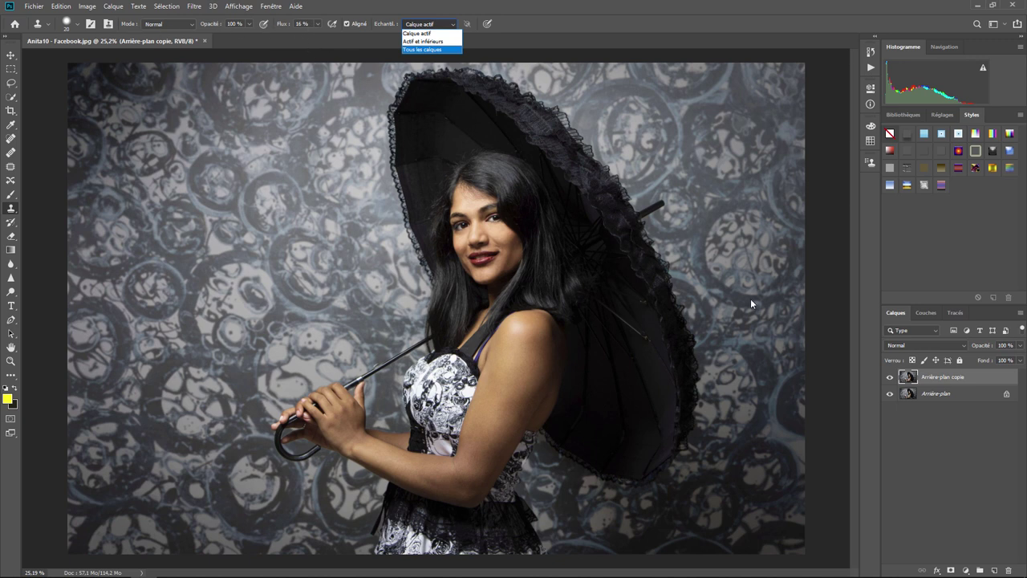
pyautogui.click(496, 41)
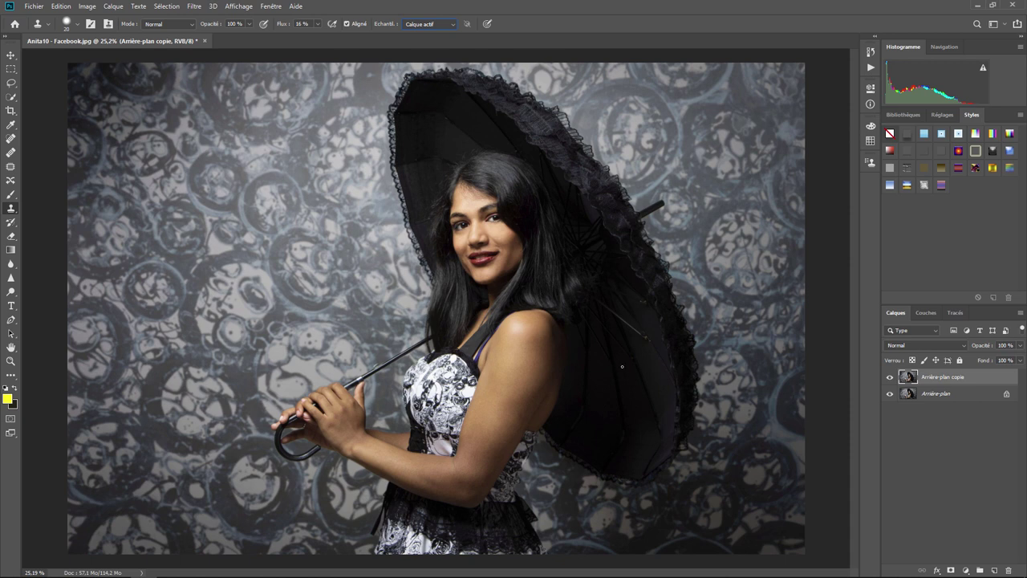
# Expand the collapsed column holding Actions, Propriétés, Nuancier and Source de duplication.
pyautogui.click(873, 39)
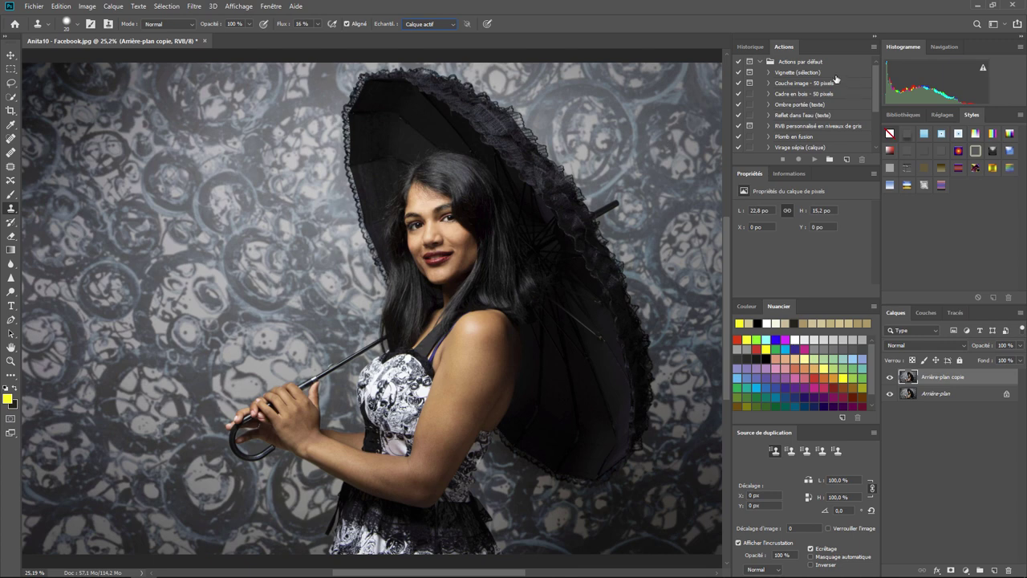
pyautogui.click(874, 40)
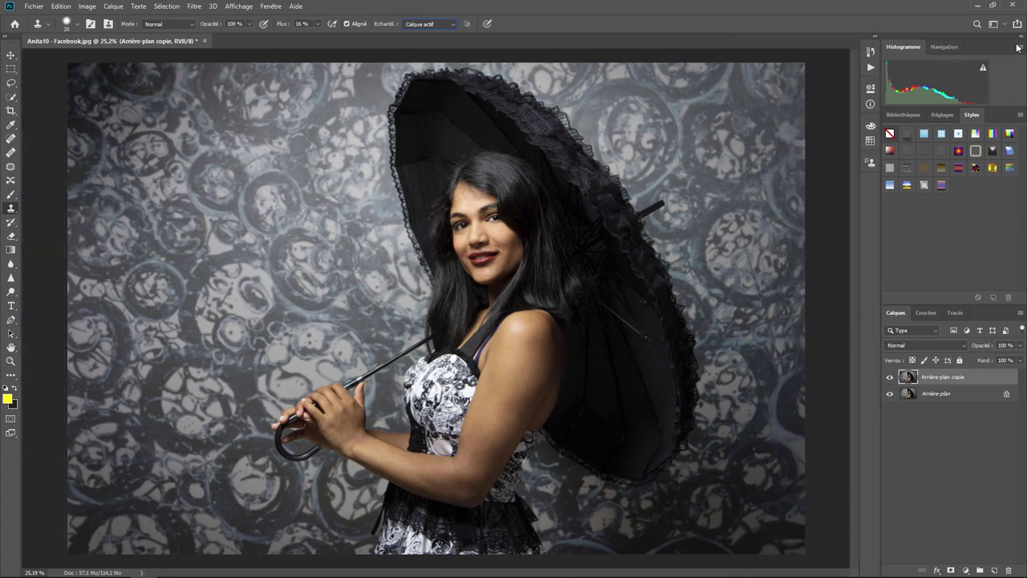
pyautogui.click(1020, 40)
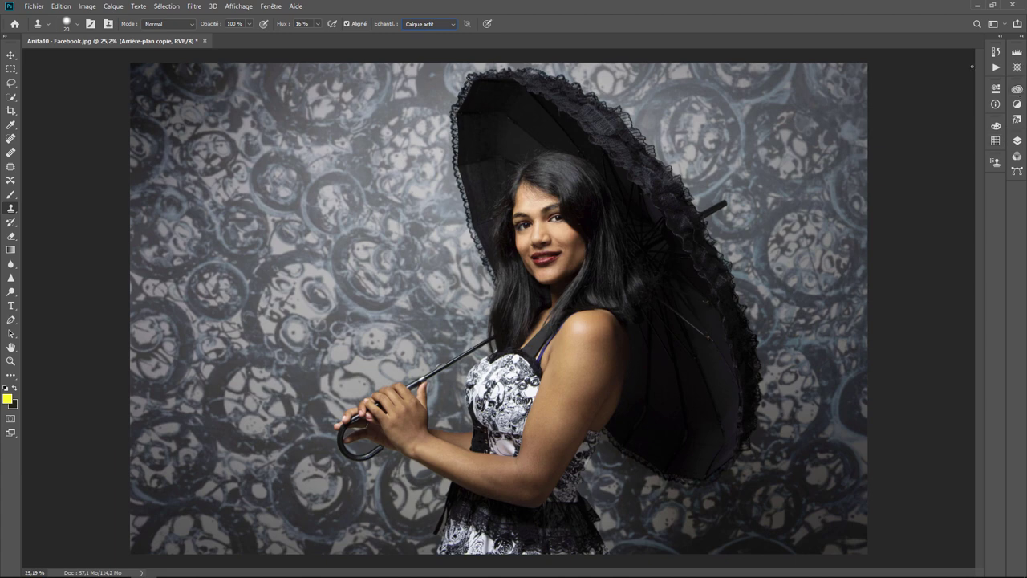
pyautogui.click(1000, 38)
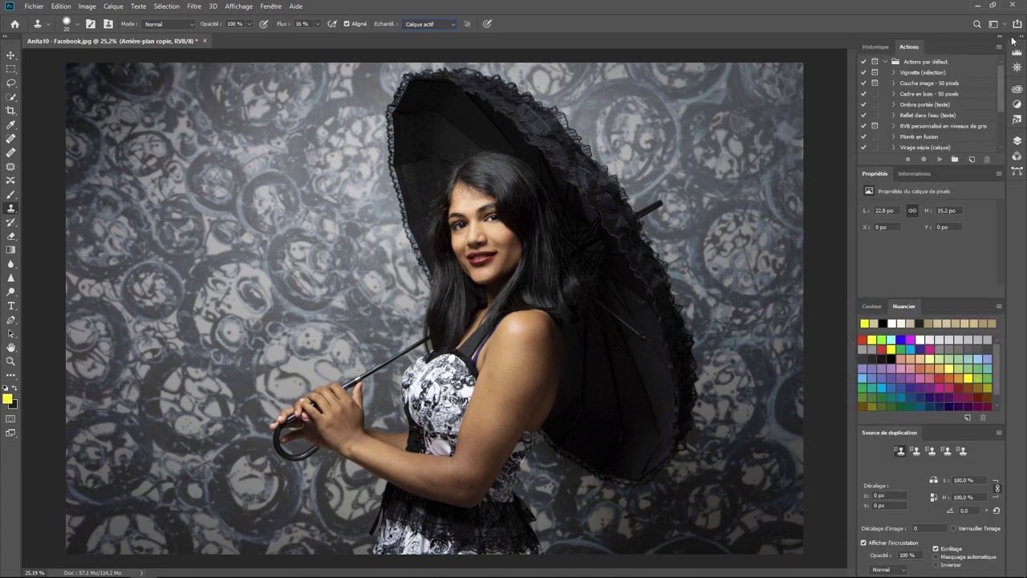
pyautogui.click(1018, 37)
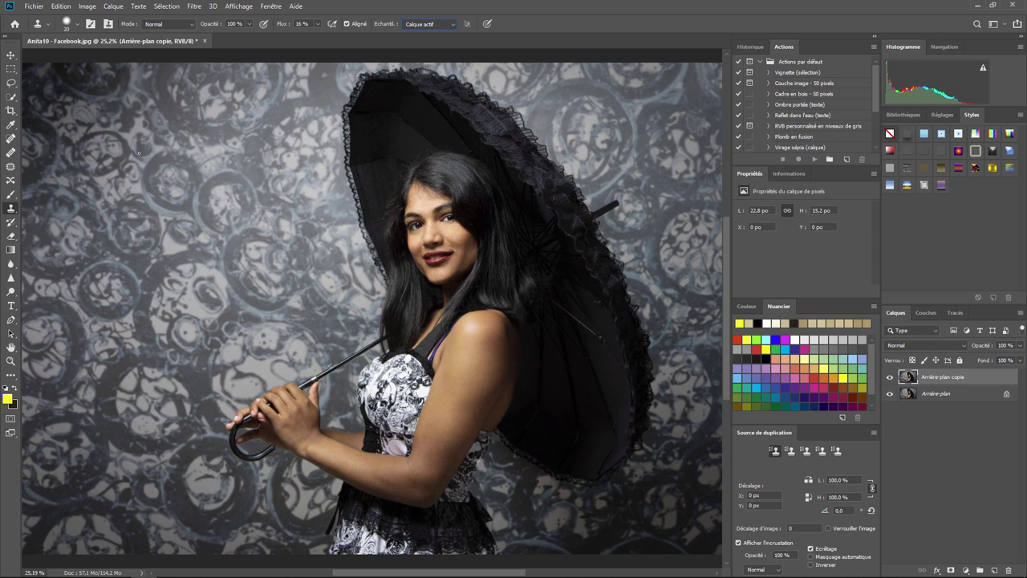
pyautogui.click(163, 7)
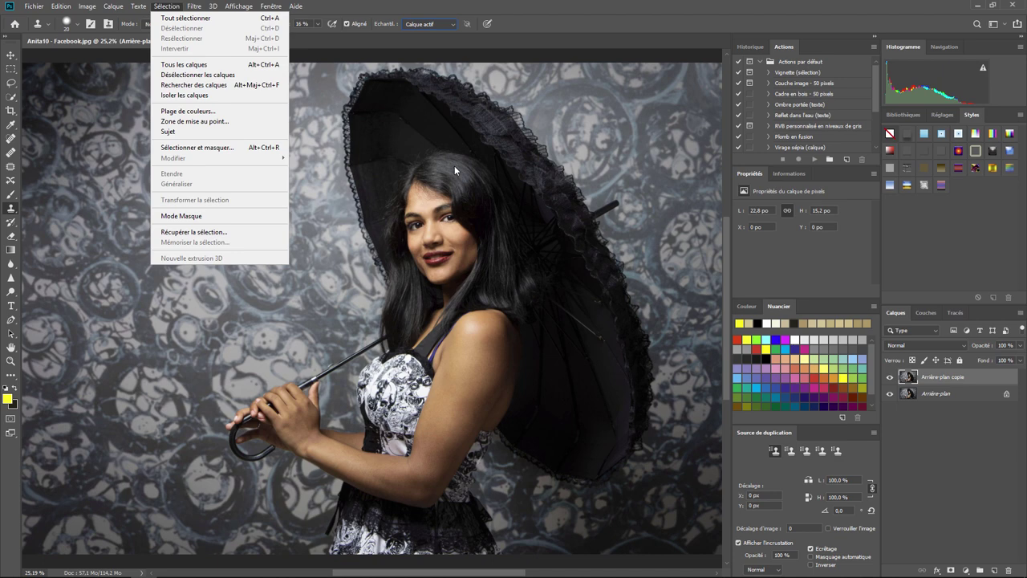
pyautogui.click(399, 49)
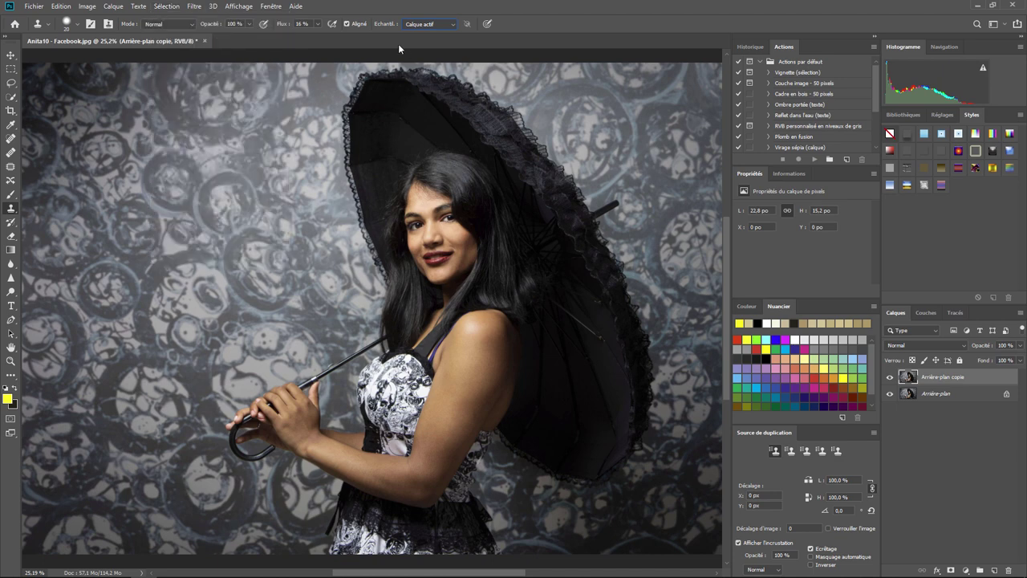